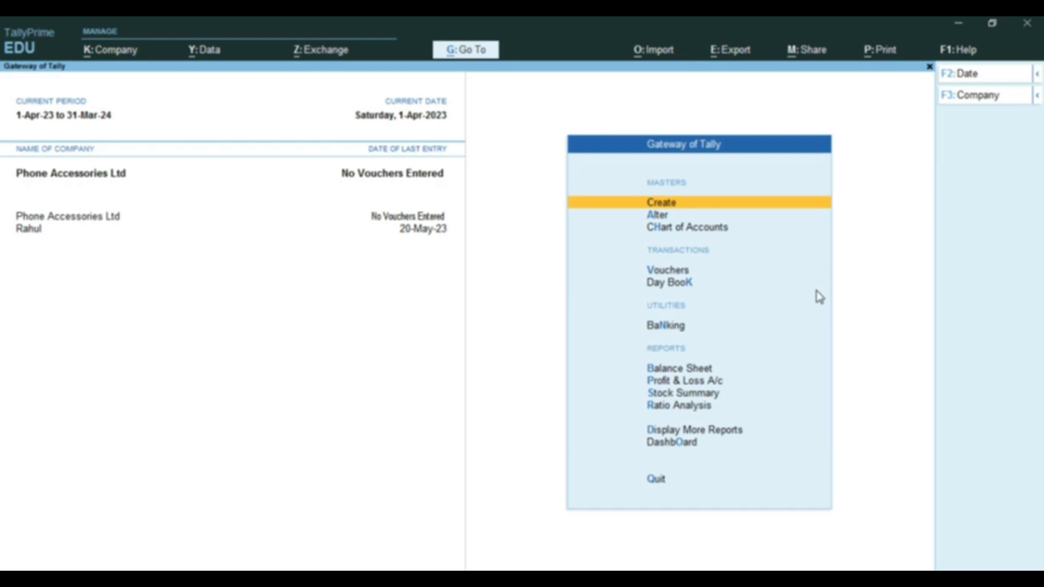
- Open a new sales voucher for Phone Accessories Ltd
key(Down)
key(Down)
key(Down)
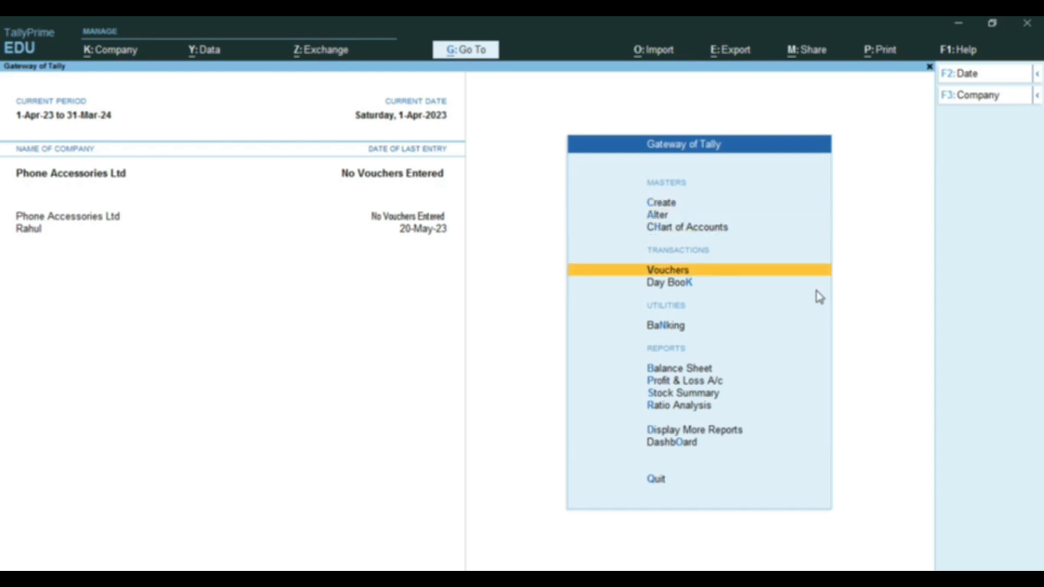
key(Return)
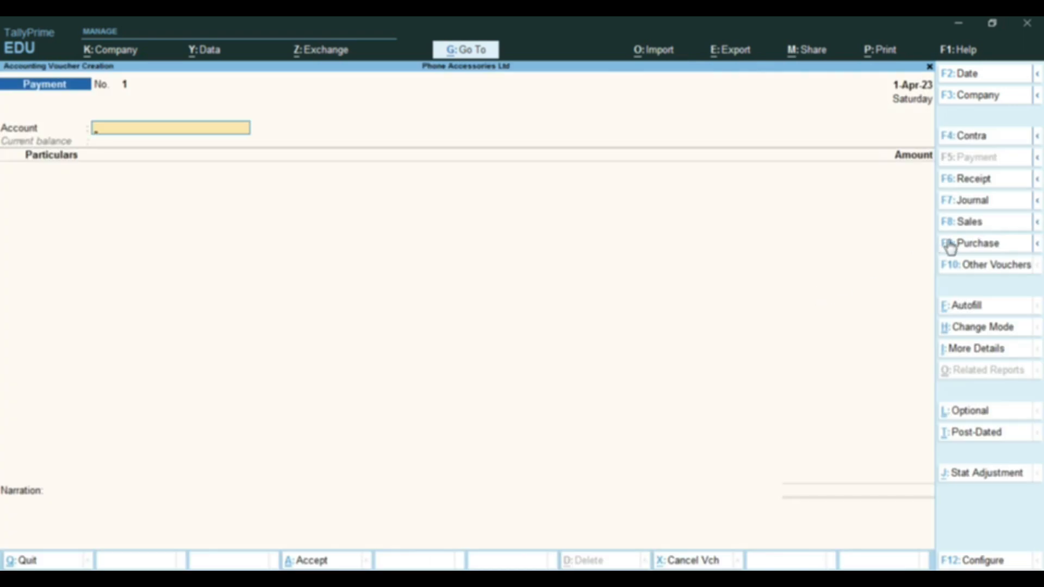
click(950, 222)
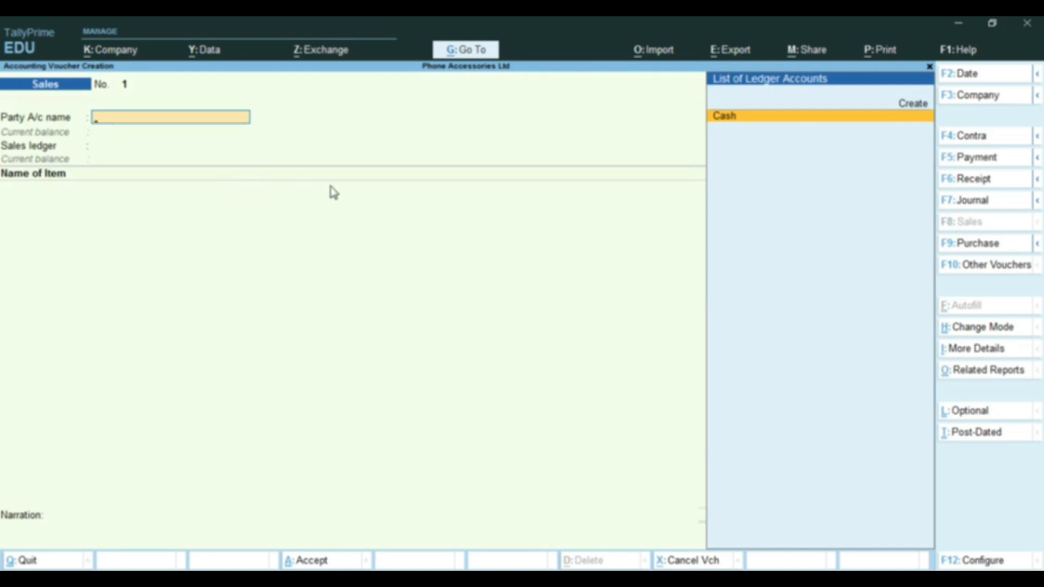
- Start a new party ledger with the customer's name under Sundry Debtors, keeping the default bill-by-bill settings
key(Up)
key(Return)
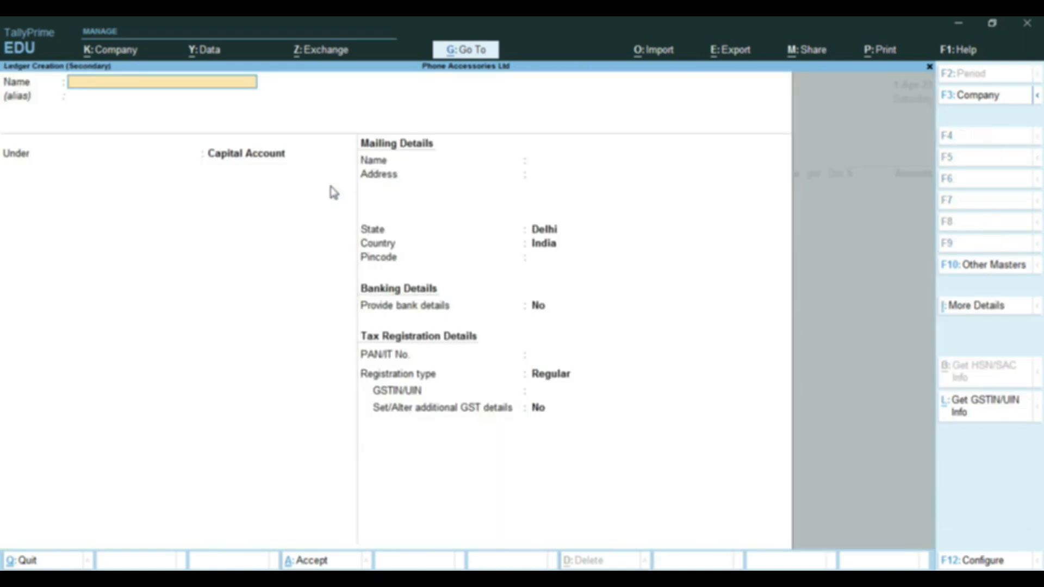
text(Rahul)
key(Return)
text(S)
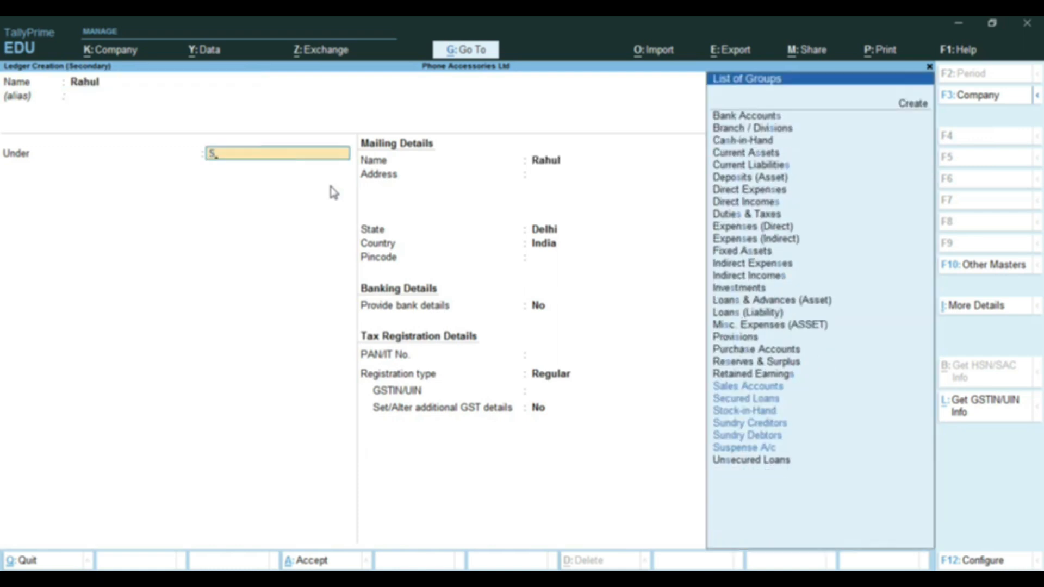
text(un)
key(Down)
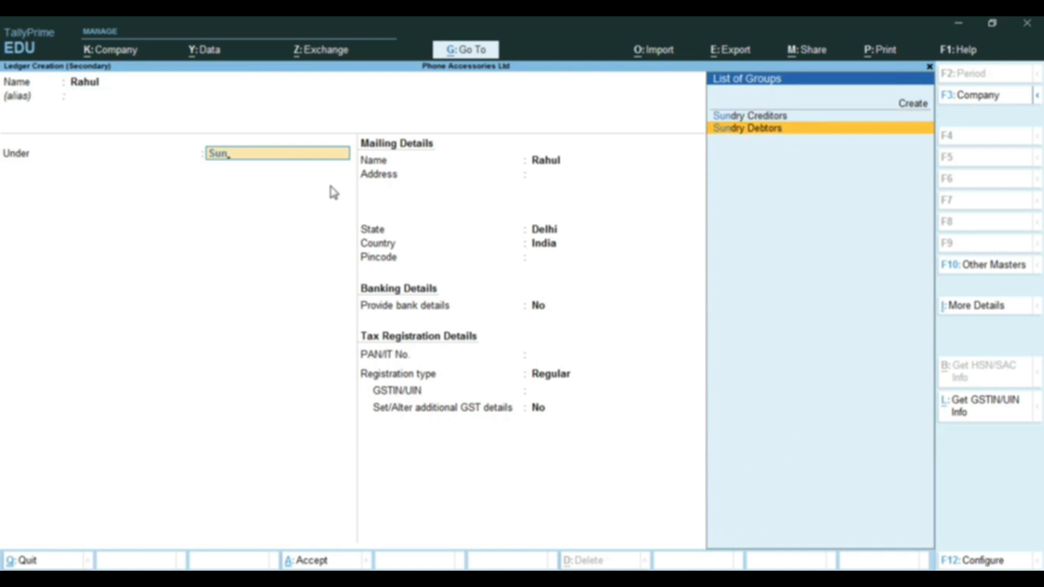
key(Return)
key(Return)
key(Return)
key(Return)
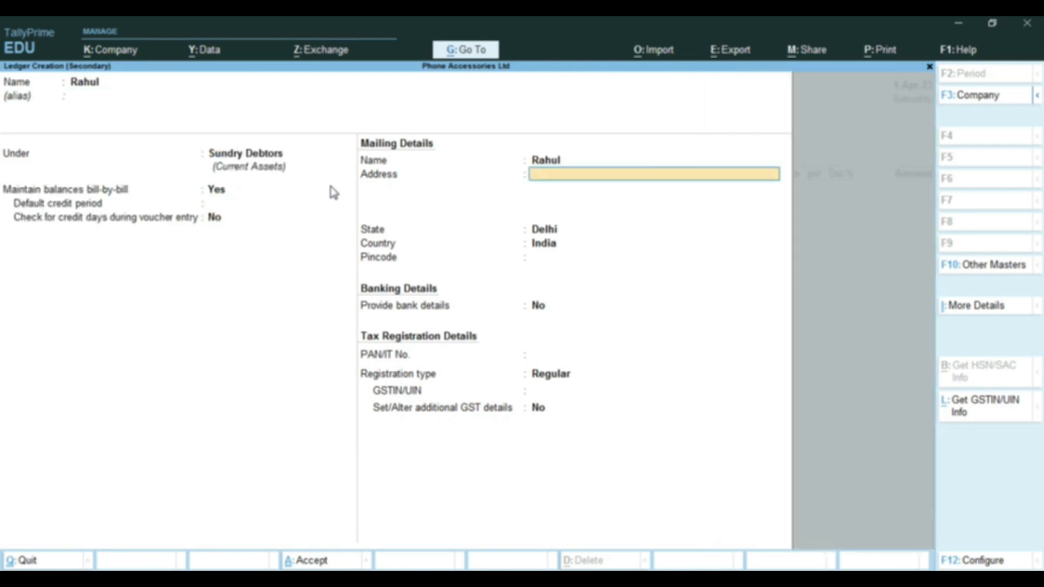
- Fill in the customer's pincode in the party ledger, keeping the other mailing, bank and registration details at their defaults
key(Return)
key(Return)
key(Return)
text(110092)
key(Return)
key(Return)
key(Return)
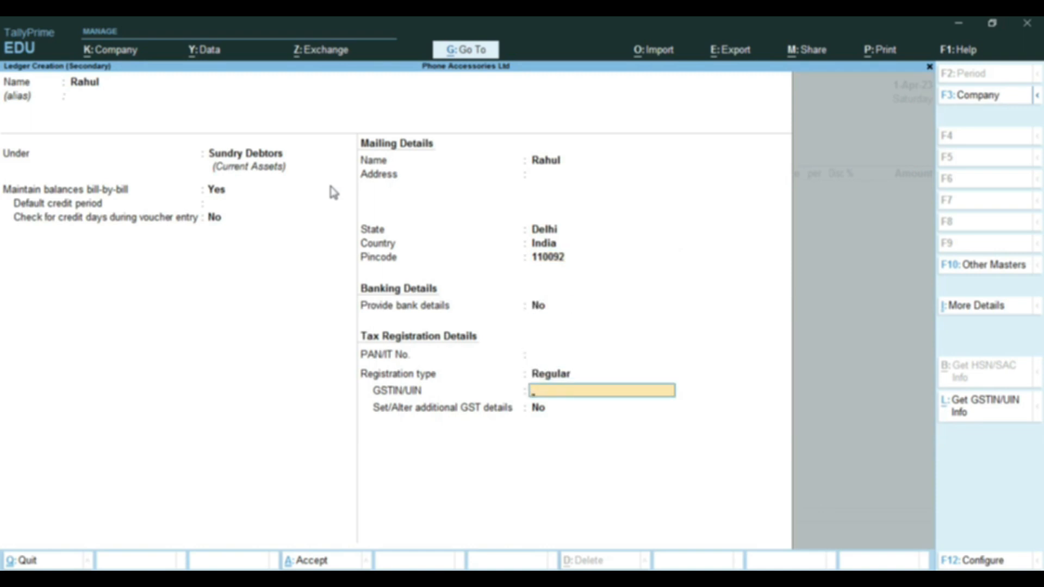
- Save the party ledger and accept the voucher's blank dispatch details and default party details
key(ctrl+a)
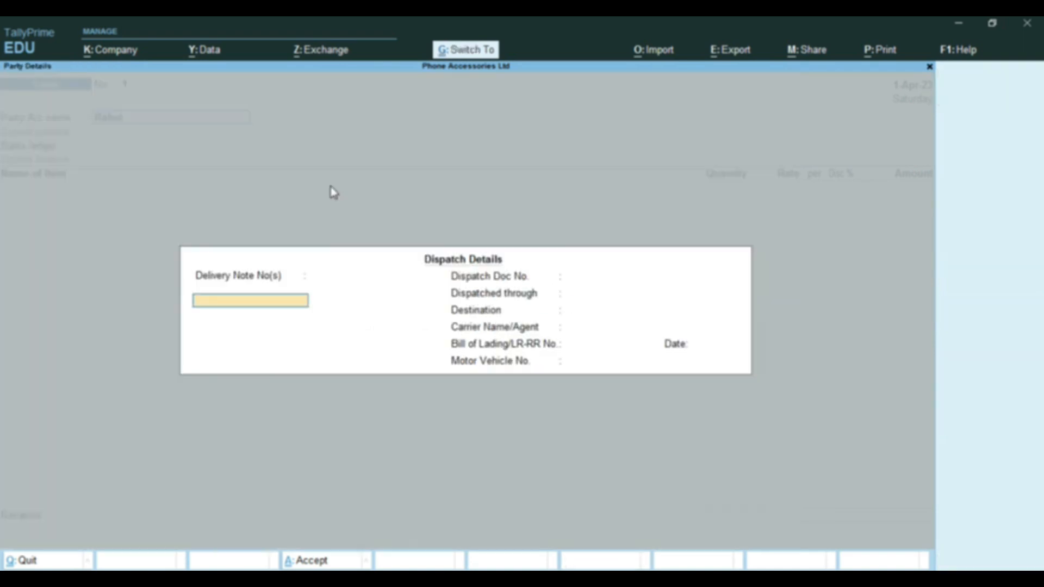
key(ctrl+a)
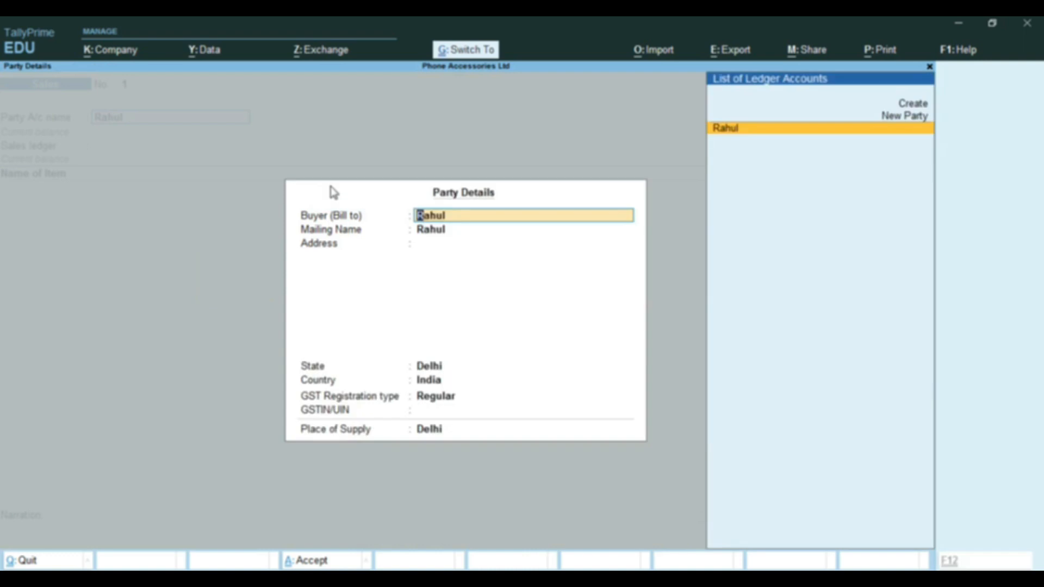
key(ctrl+a)
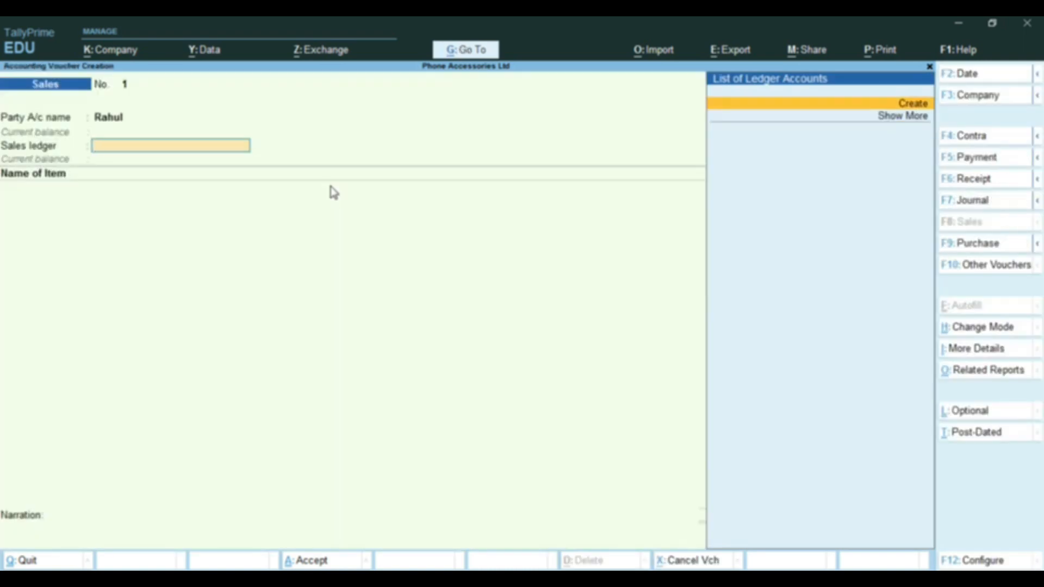
- Start a new ledger named Sales under the Sales Accounts group for the voucher's sales ledger
key(alt+c)
text(Sales)
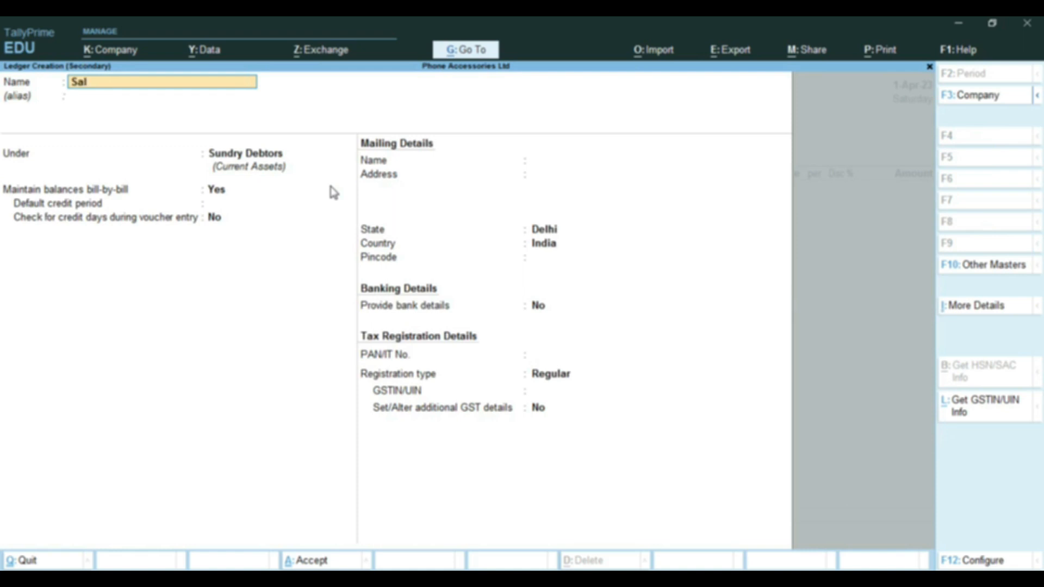
key(Return)
key(Return)
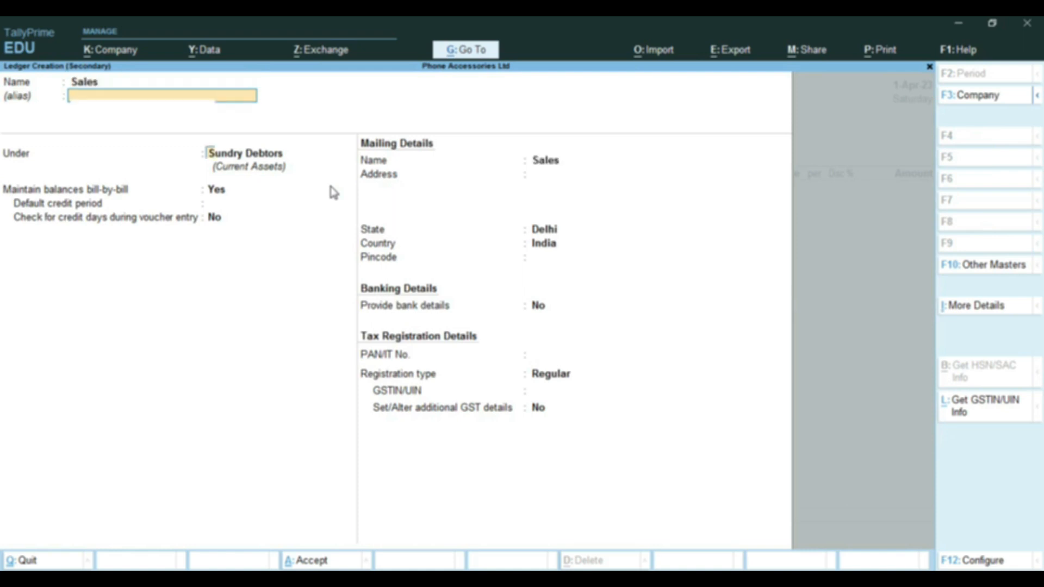
text(Sa)
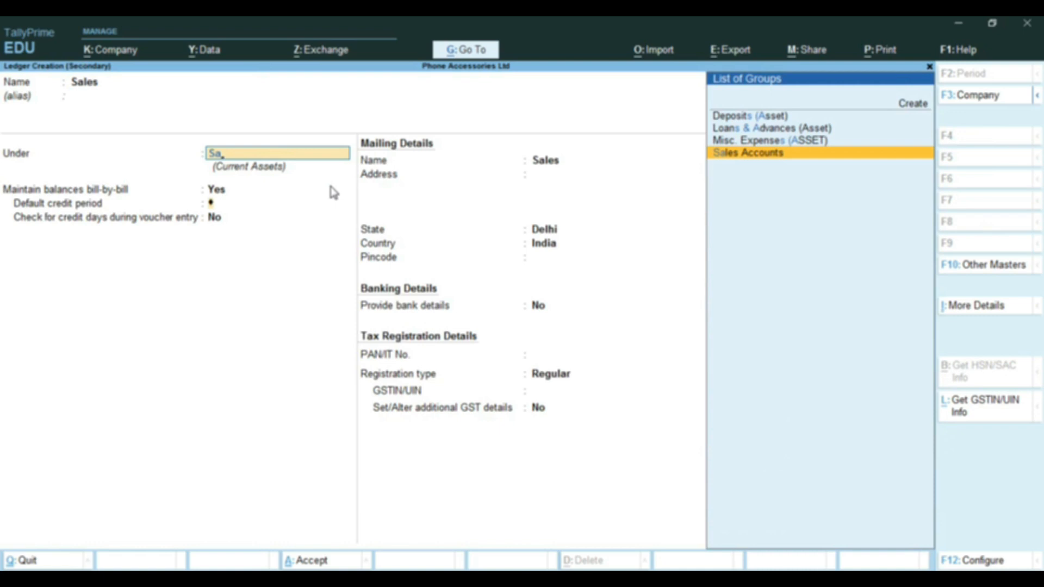
key(Return)
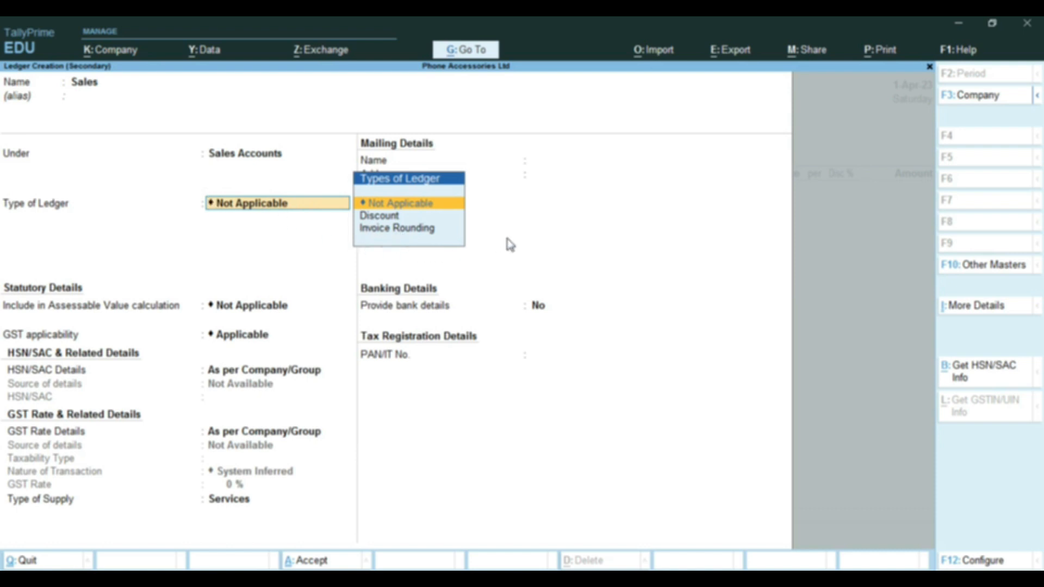
- Set the Sales ledger's type of supply to Goods, keep the other defaults and save the ledger
key(Return)
key(Return)
key(Return)
key(Return)
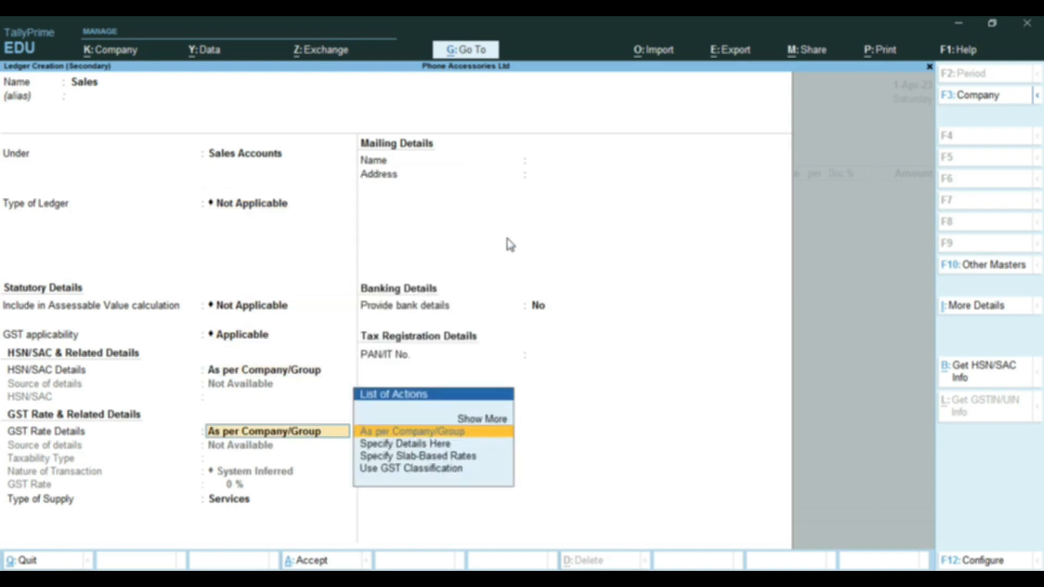
key(Return)
key(Return)
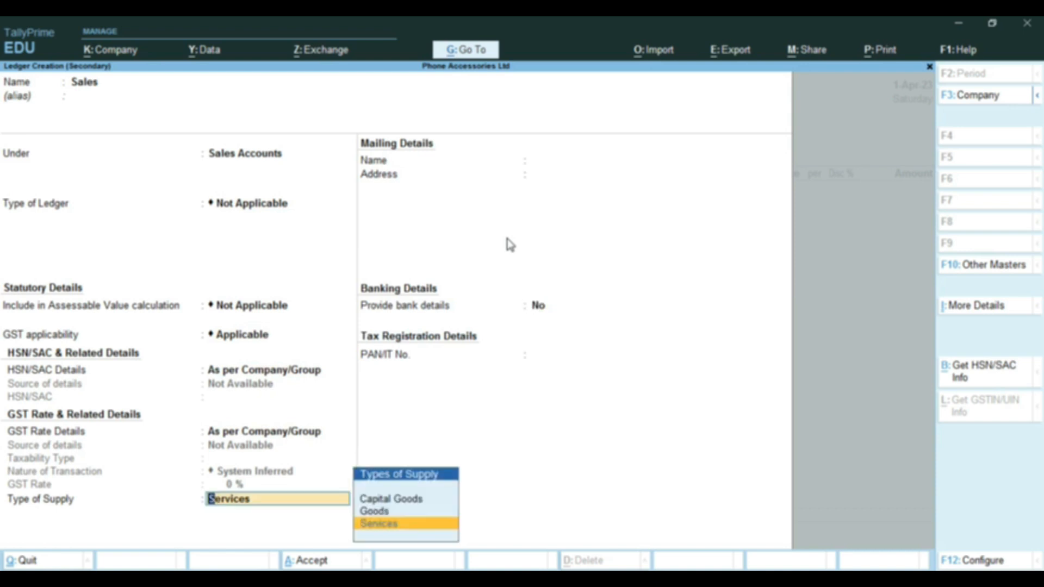
key(Up)
key(Return)
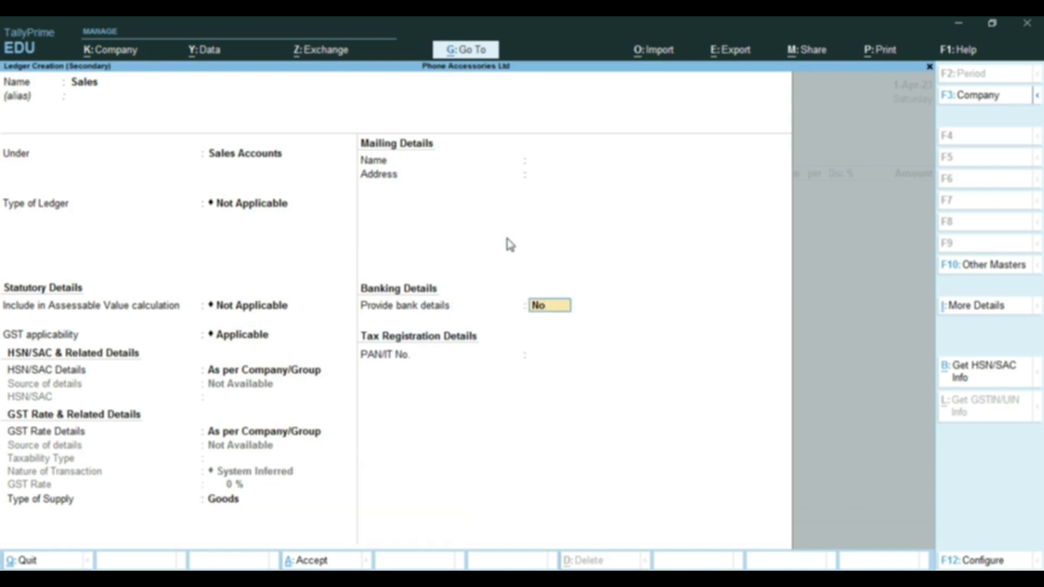
key(Return)
key(Return)
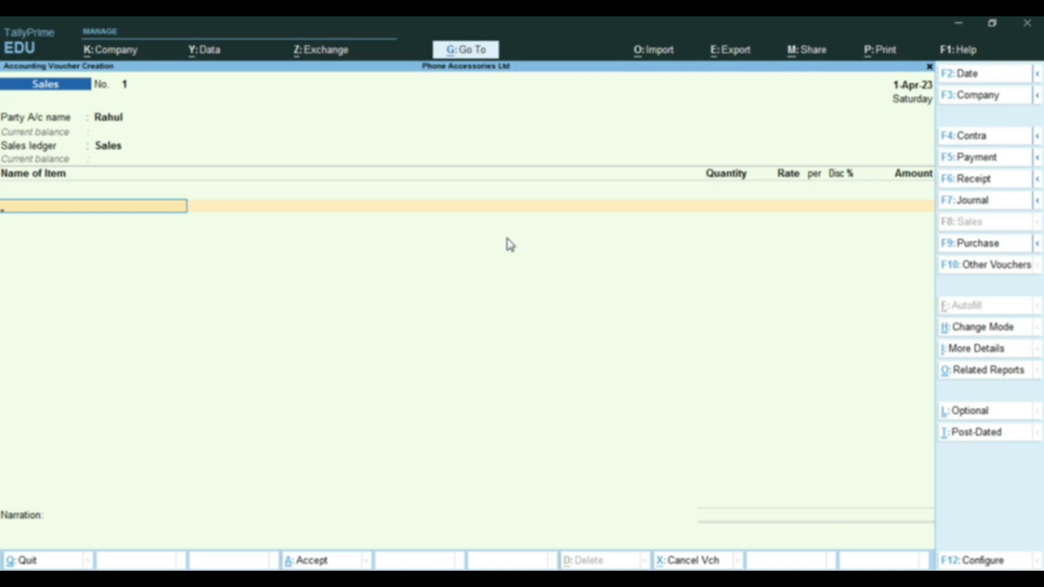
- Add the item Ipad 64gb to the sales voucher with quantity 12 pcs at a rate of 1,000.95
text(I)
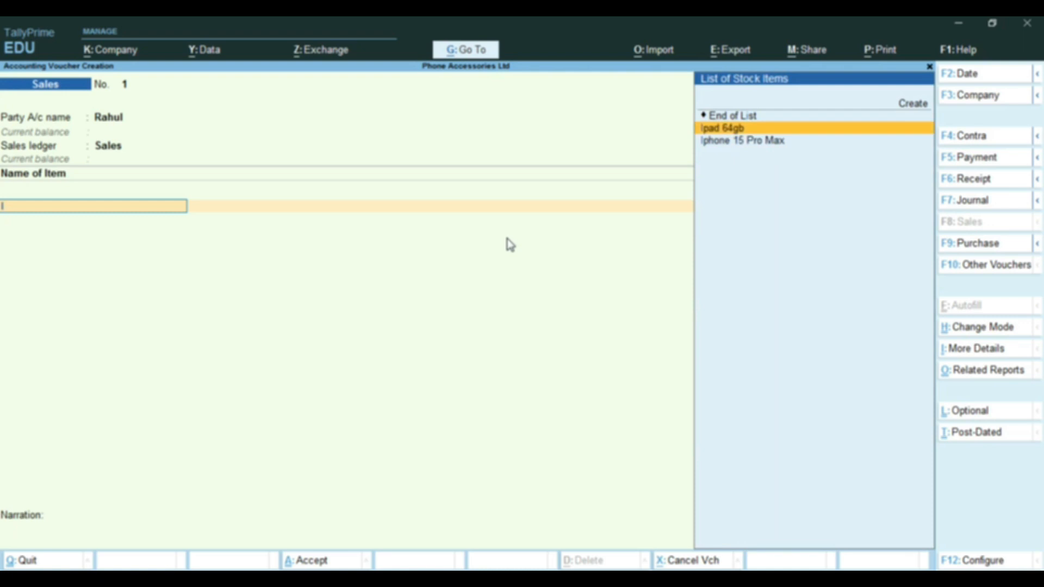
key(Return)
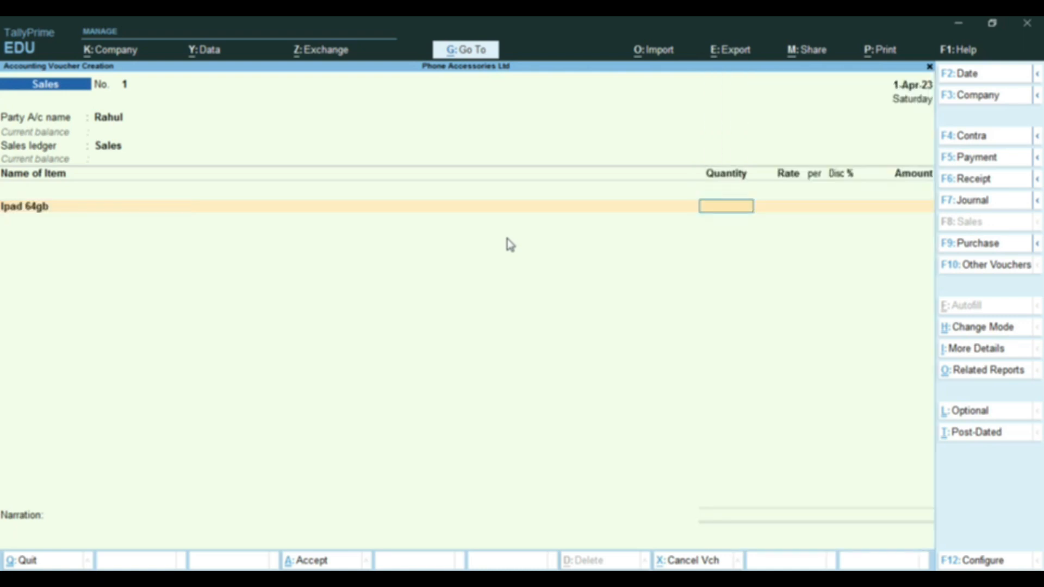
text(12)
key(Return)
key(Return)
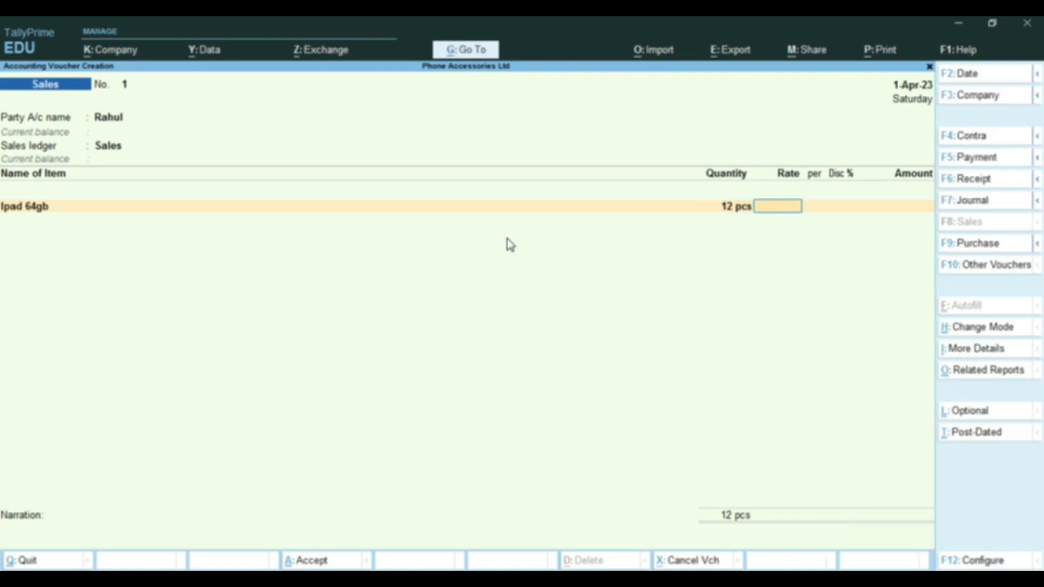
text(1000.95)
key(Return)
key(Return)
key(Return)
key(Return)
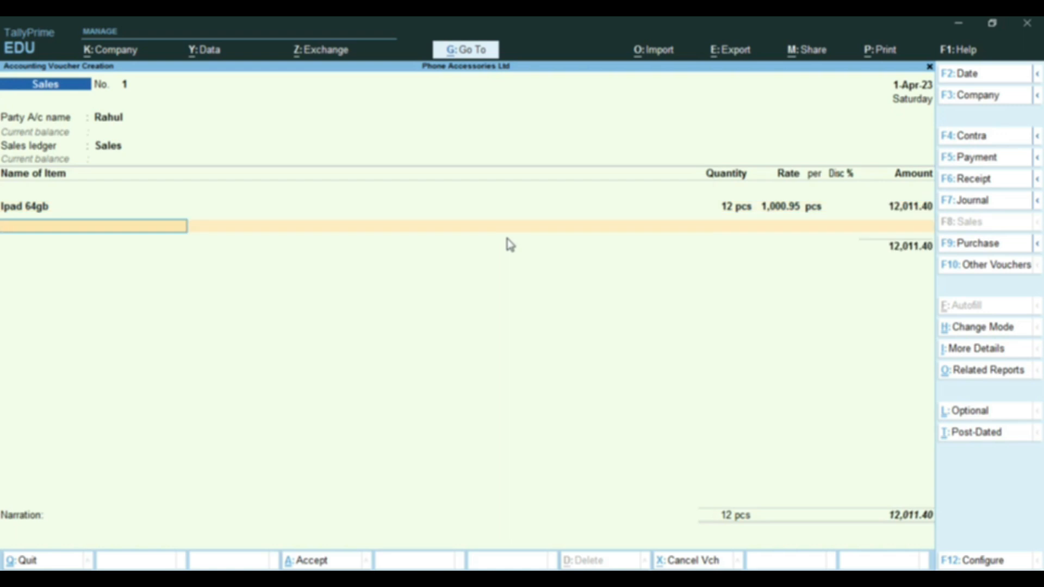
- Add the item Macbook 512gb to the sales voucher with quantity 20 pcs at a rate of 2,500.95
text(Ma)
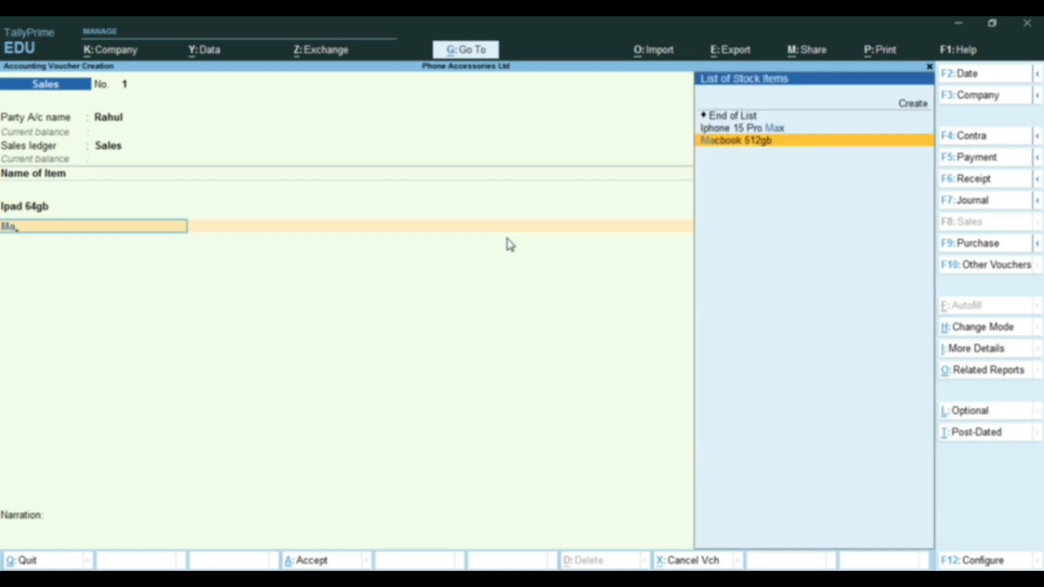
key(Return)
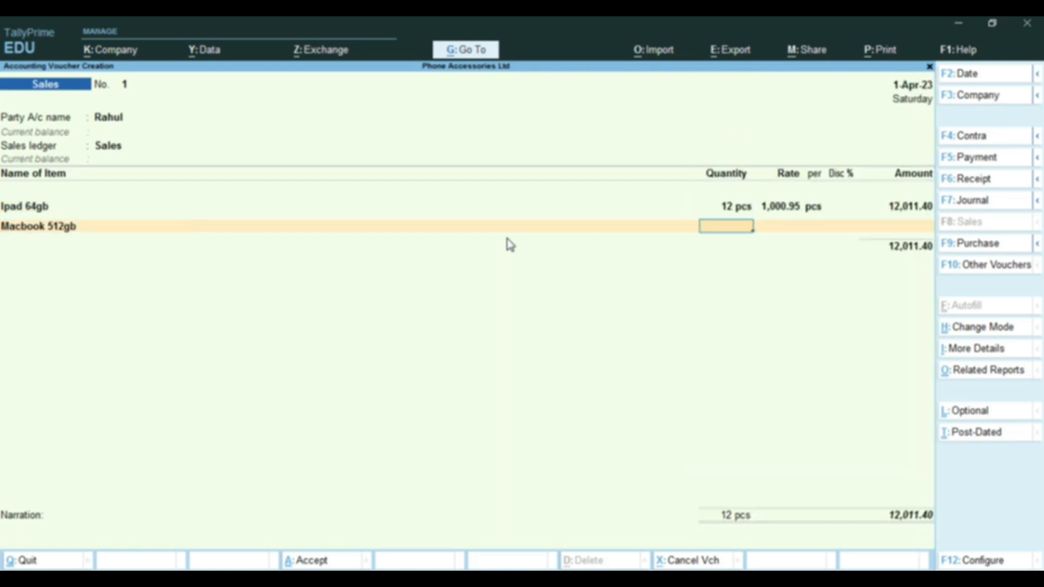
text(20)
key(Return)
key(Return)
text(2,500)
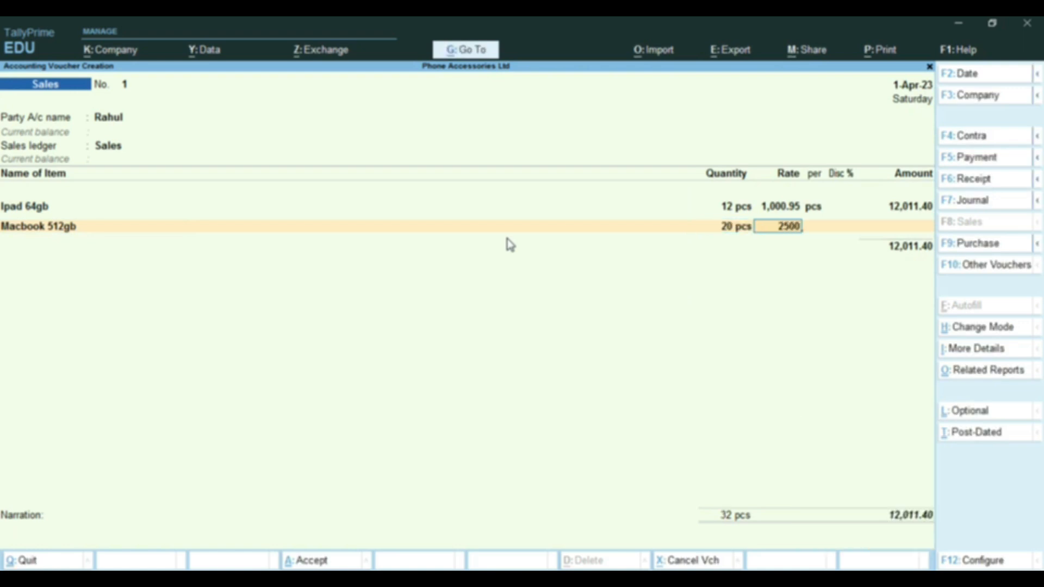
text(.95)
key(Return)
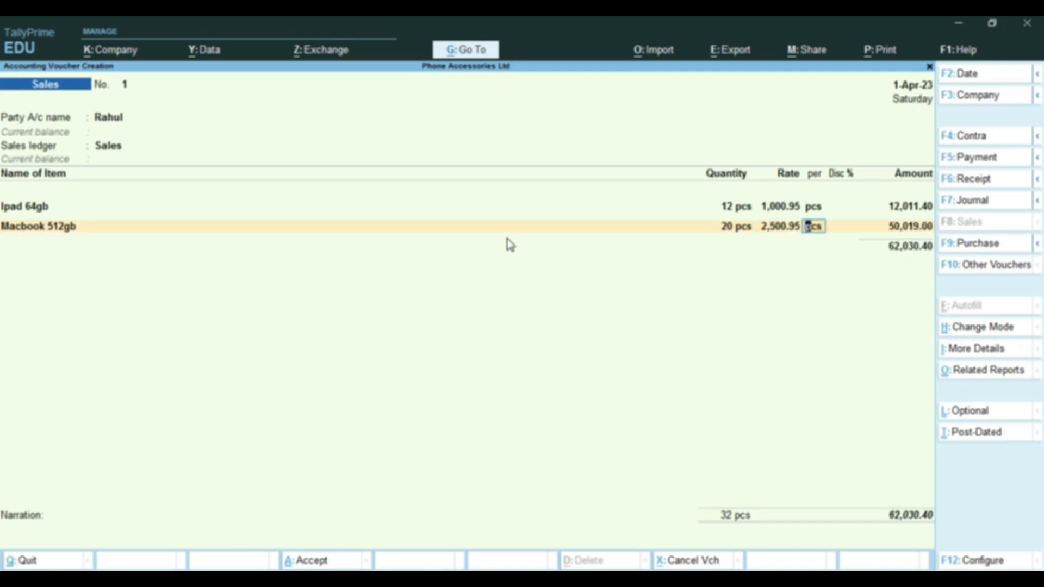
key(Return)
key(Return)
key(Return)
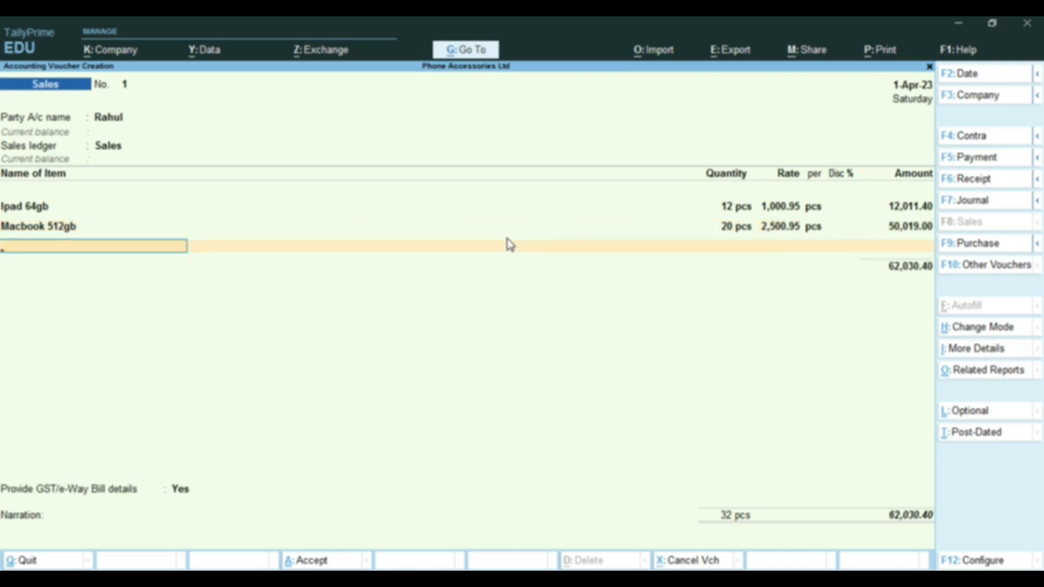
- Add the item Iphone 15 Pro Max with quantity 26 pcs at a rate of 3,500.95 and end the item list
text(Ip)
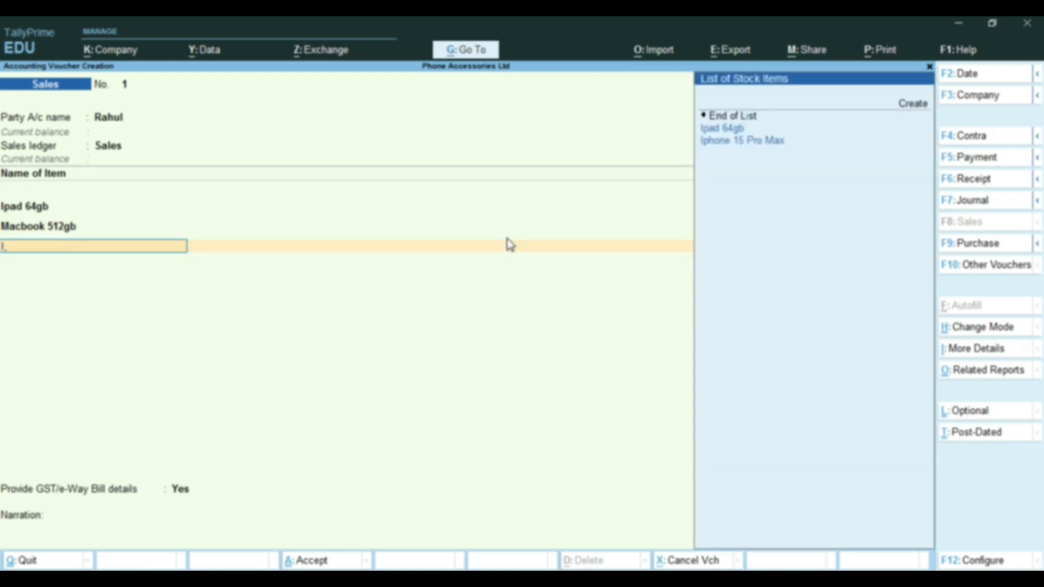
key(Down)
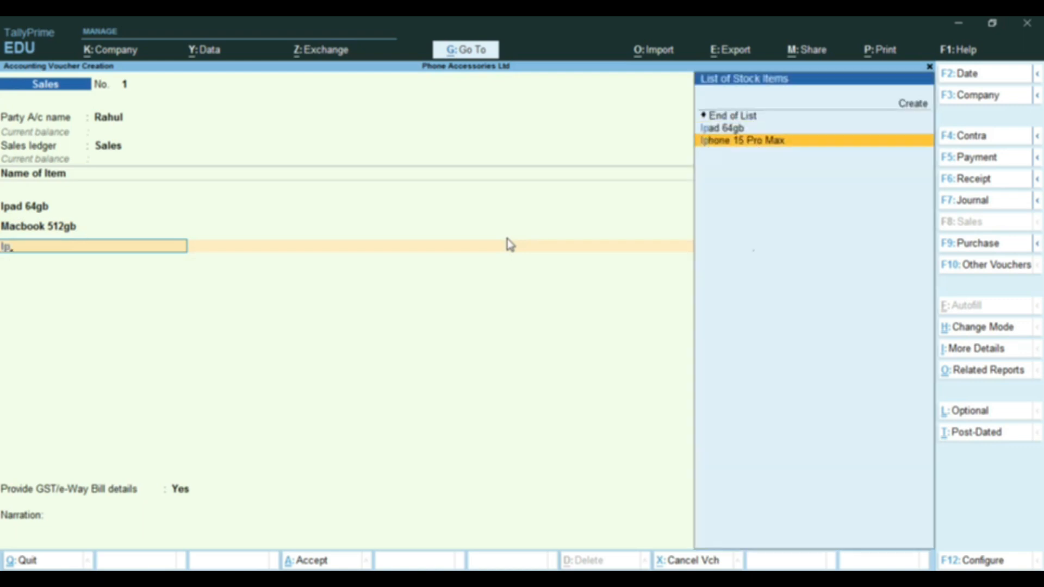
key(Return)
text(2)
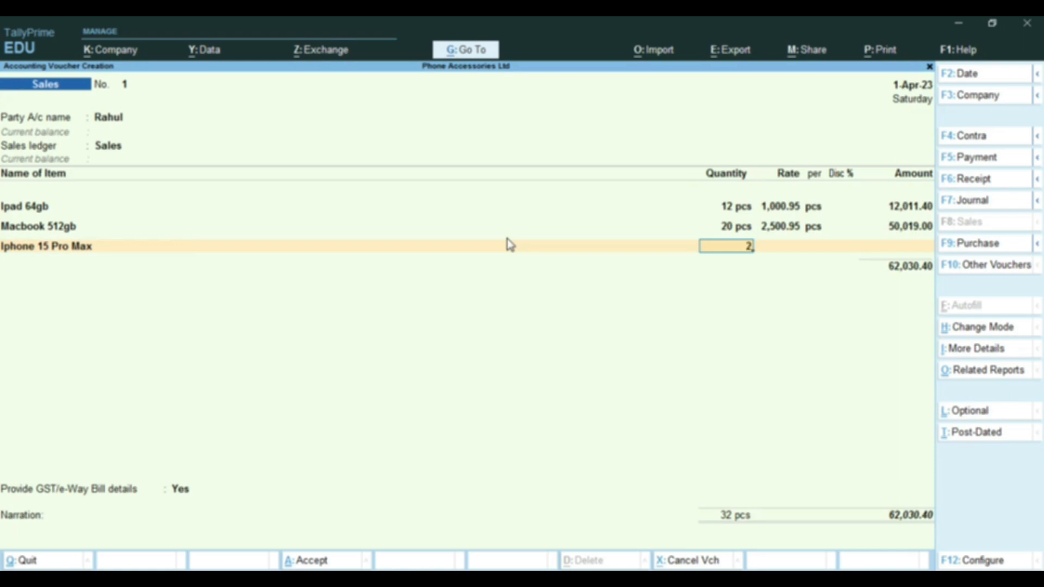
text(6)
key(Return)
key(Return)
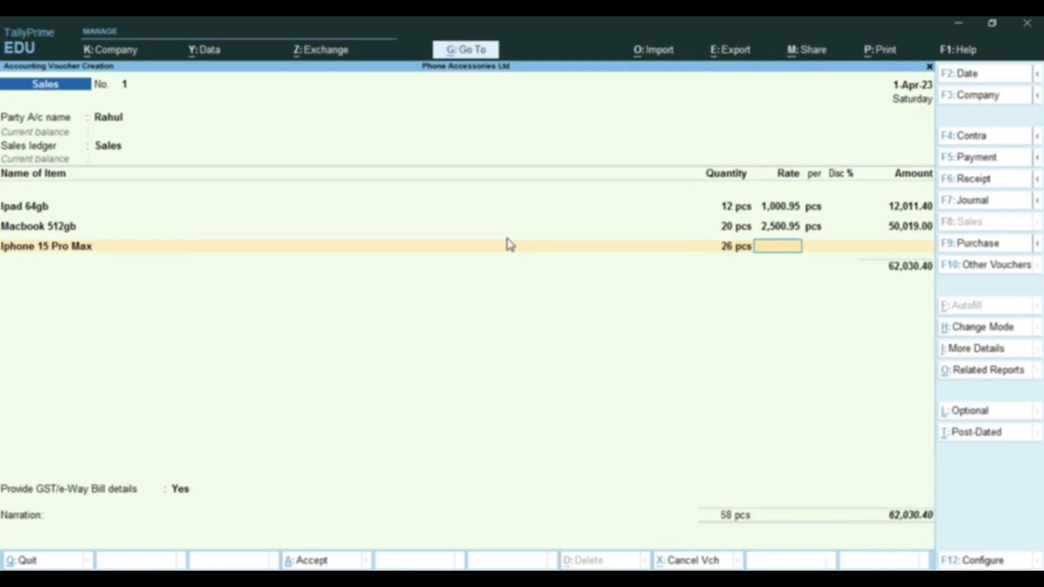
text(3,500.95)
key(Return)
key(Return)
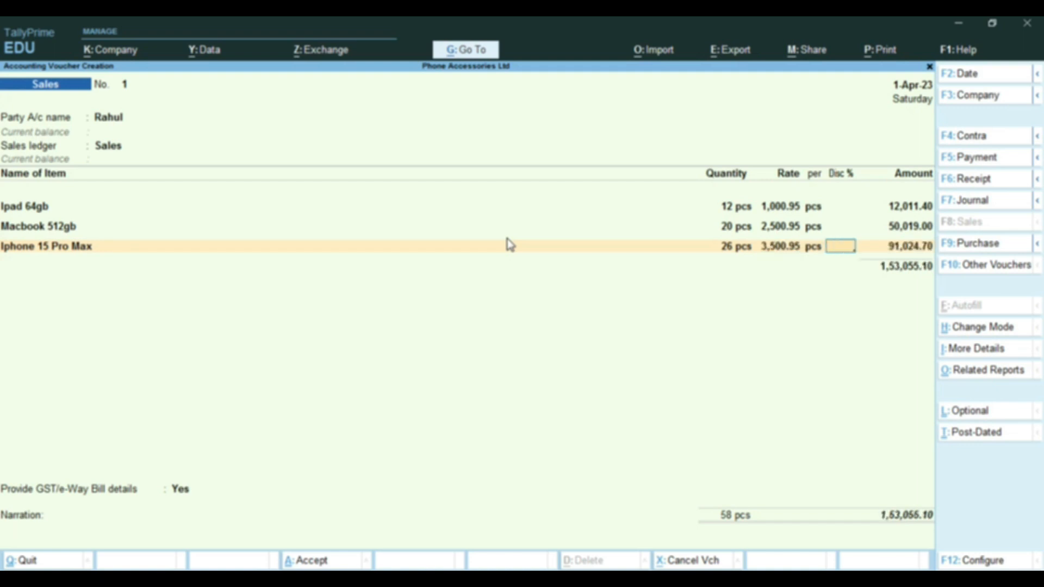
key(Return)
key(Return)
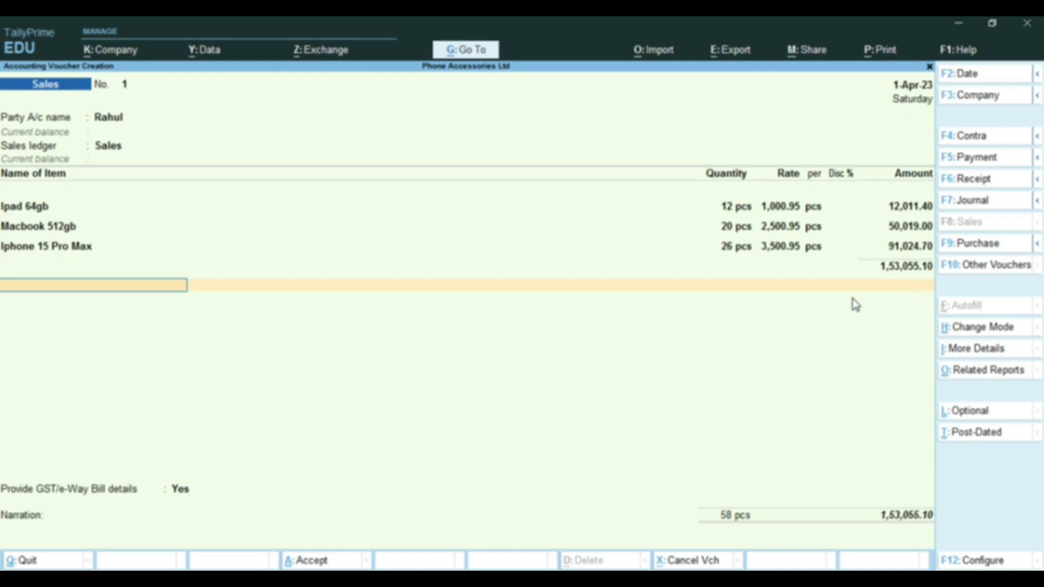
- Create an additional ledger named Round Off under Indirect Expenses from the sales voucher
key(alt+c)
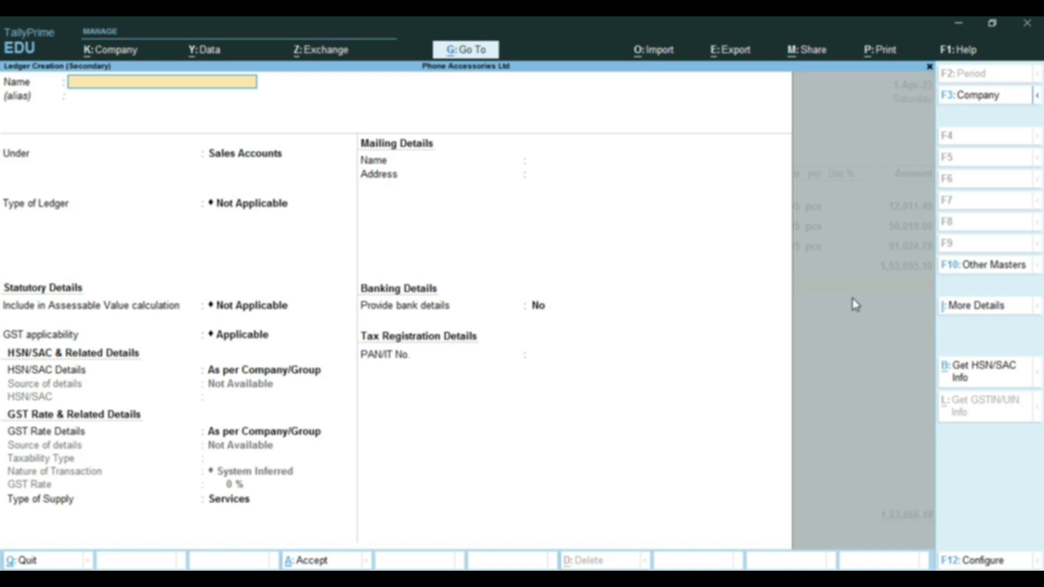
text(Round Off)
key(Return)
text(Ind)
key(Return)
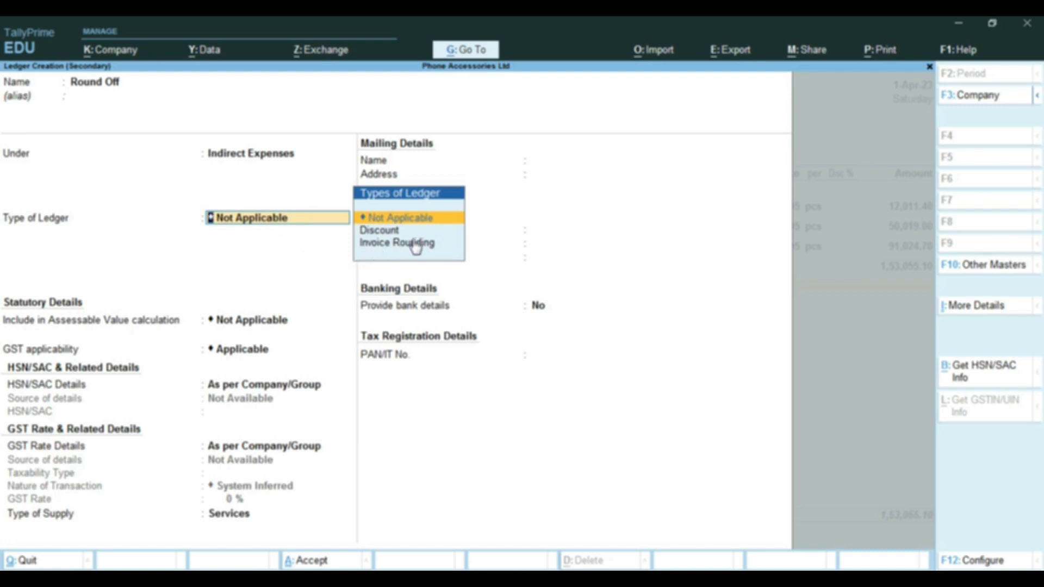
- Make the Round Off ledger an Invoice Rounding type with Normal Rounding and a limit of 1, and save it into the voucher
key(Down)
key(Down)
key(Return)
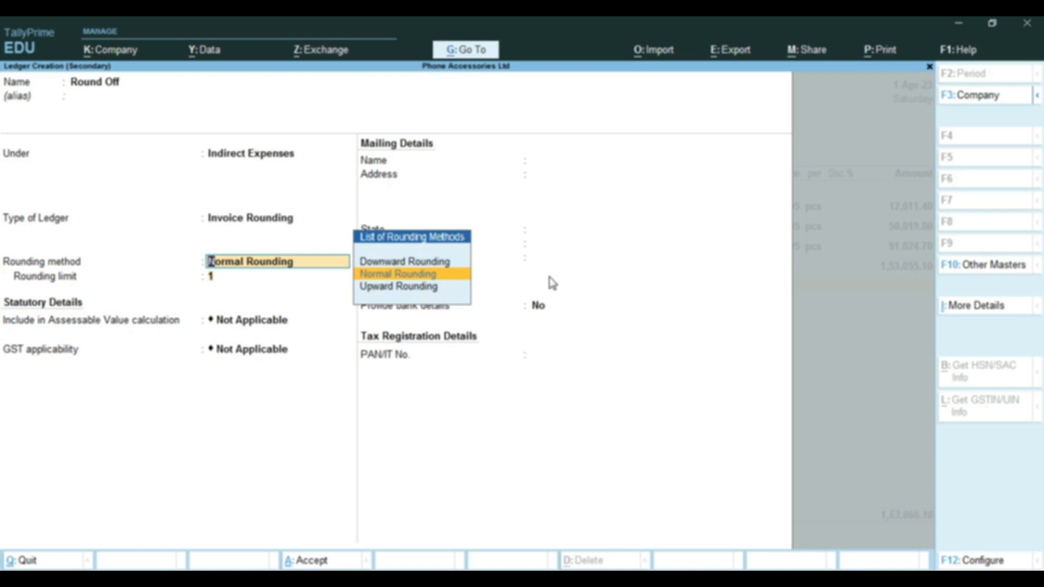
key(Return)
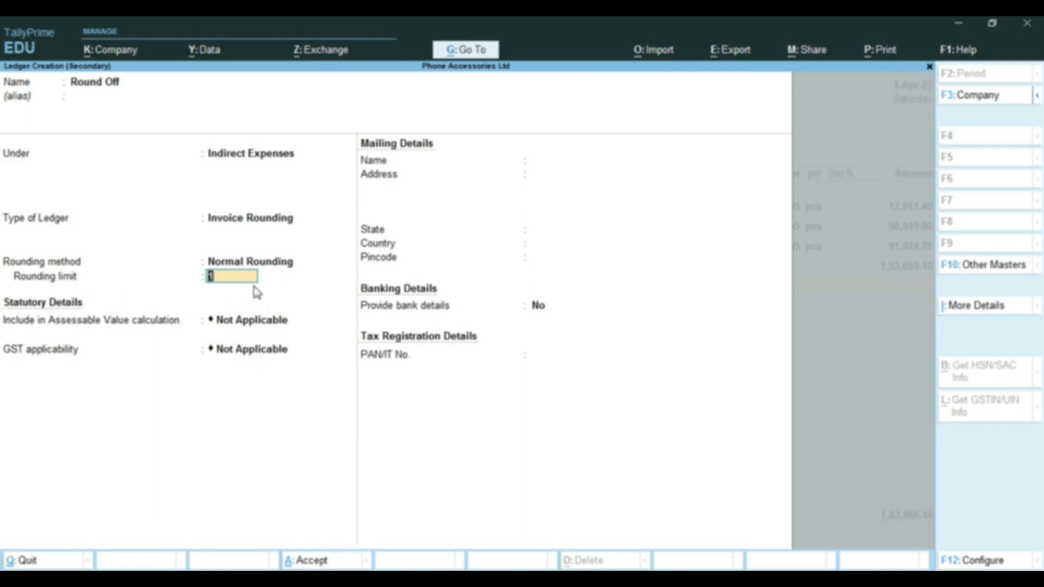
key(Return)
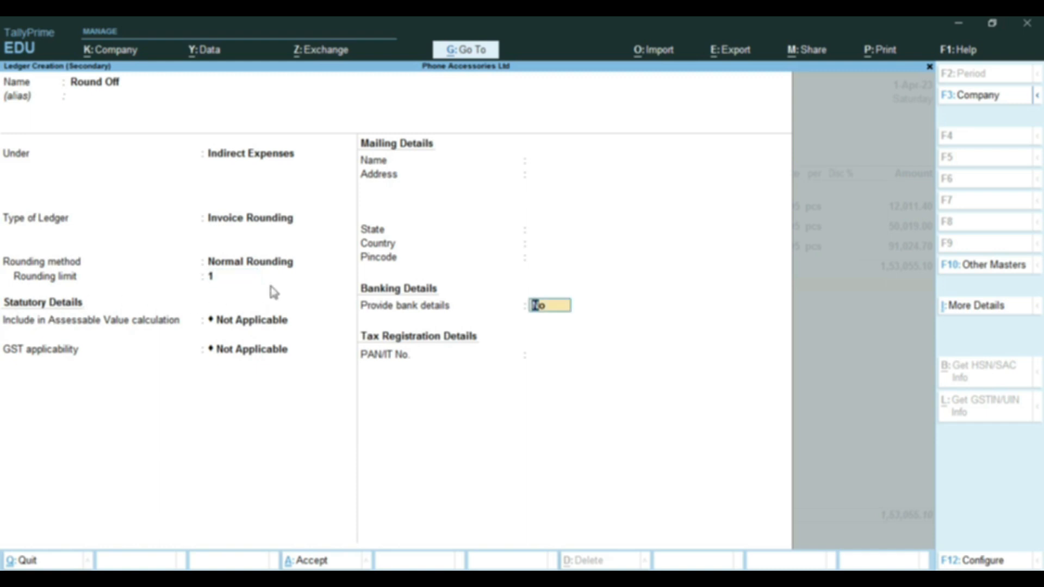
key(Return)
key(Return)
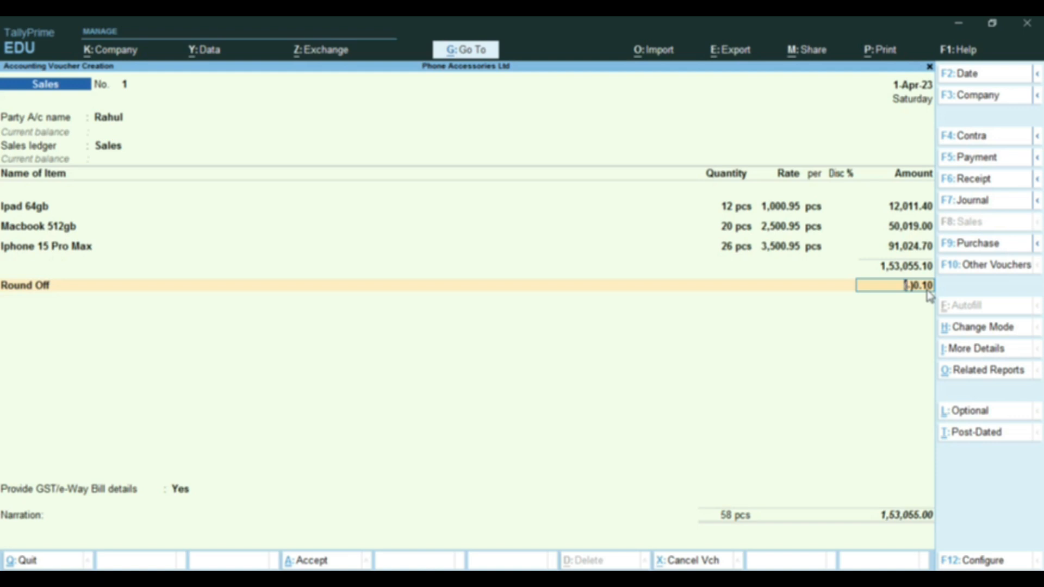
- Go back to the voucher's Round Off line and create another ledger named Rounded Off under Indirect Expenses
key(BackSpace)
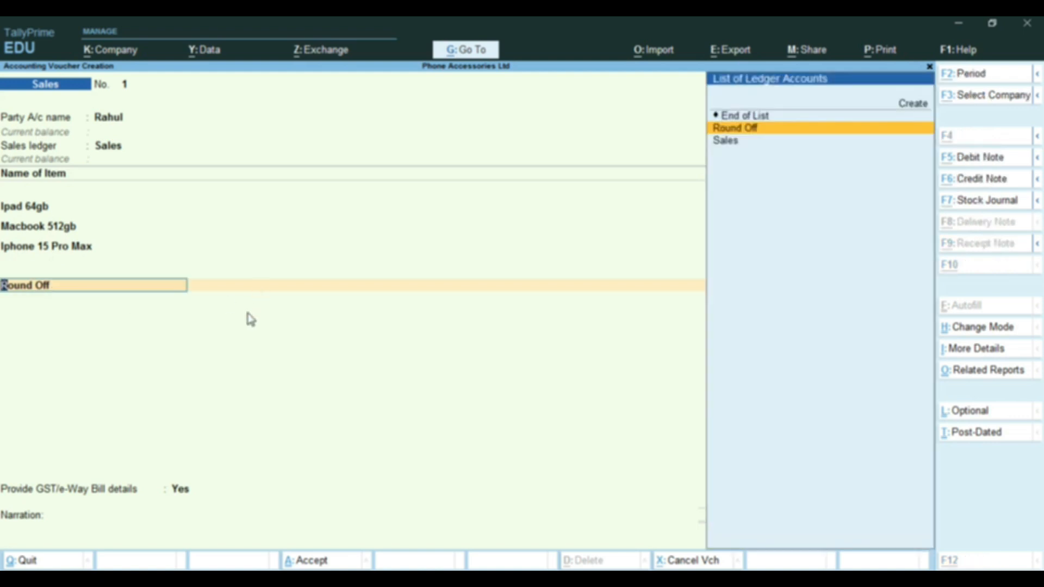
key(alt+c)
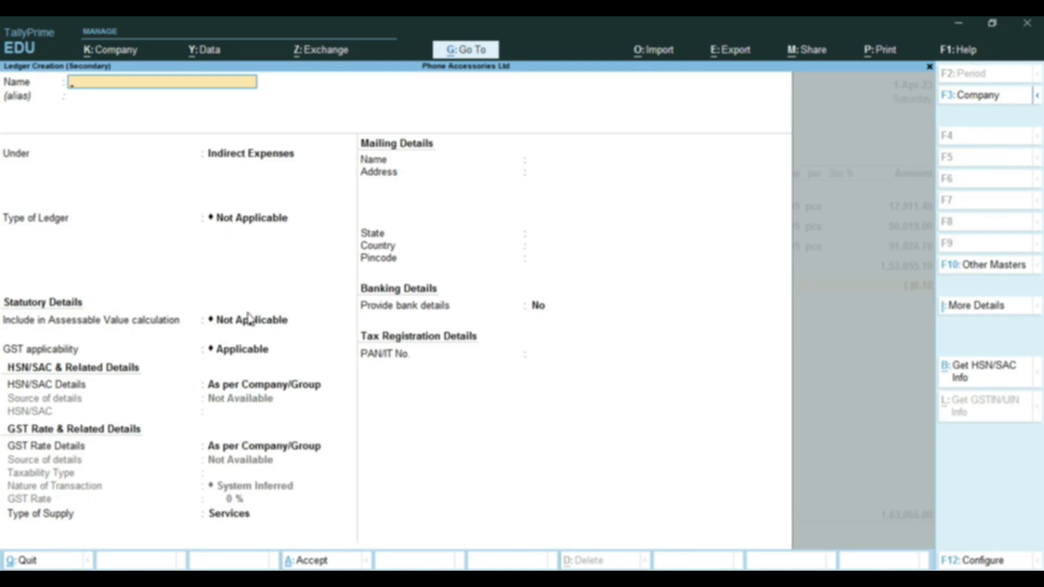
text(Rounded off)
key(Return)
key(Return)
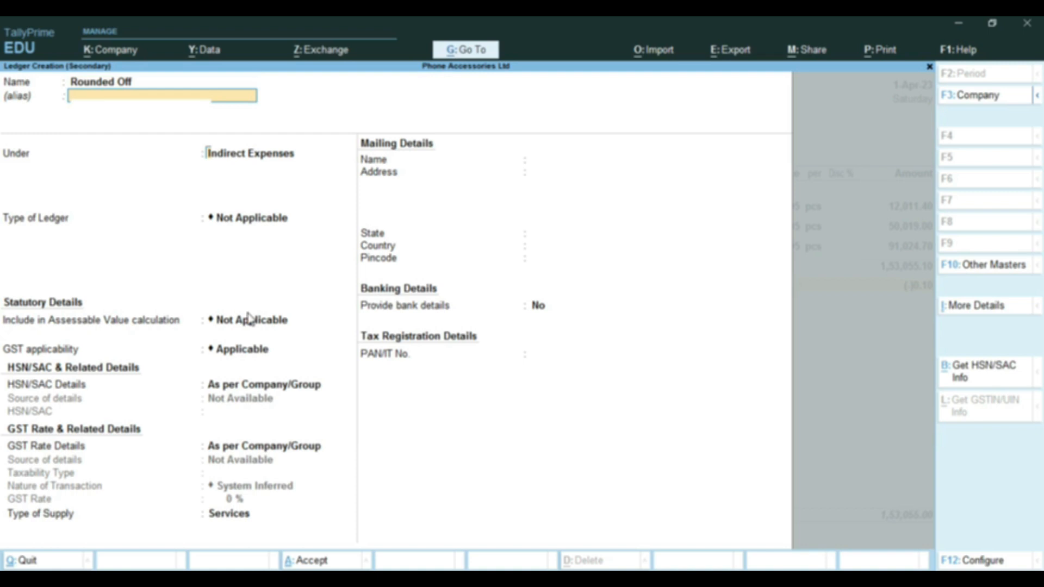
key(Return)
- Set the Rounded Off ledger to Invoice Rounding with Downward Rounding and a limit of 1, and save it into the voucher
key(Down)
key(Down)
key(Return)
key(Up)
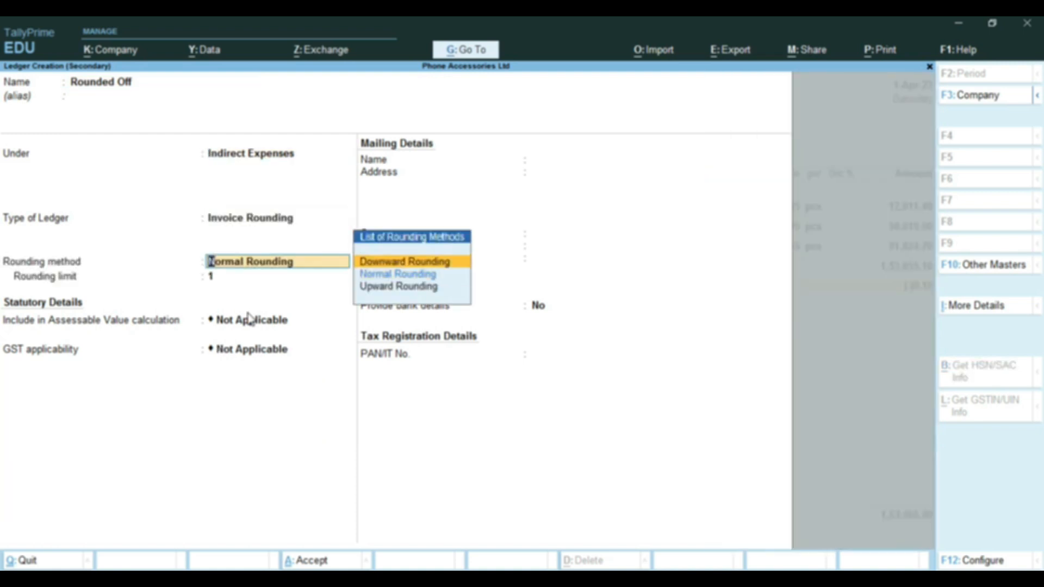
key(Return)
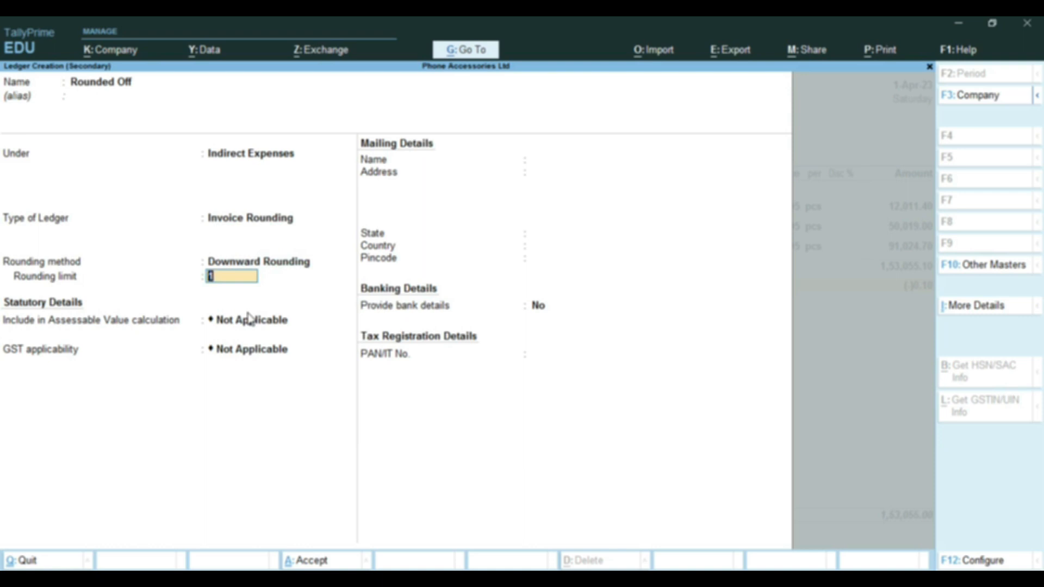
key(Return)
key(Return)
key(Return)
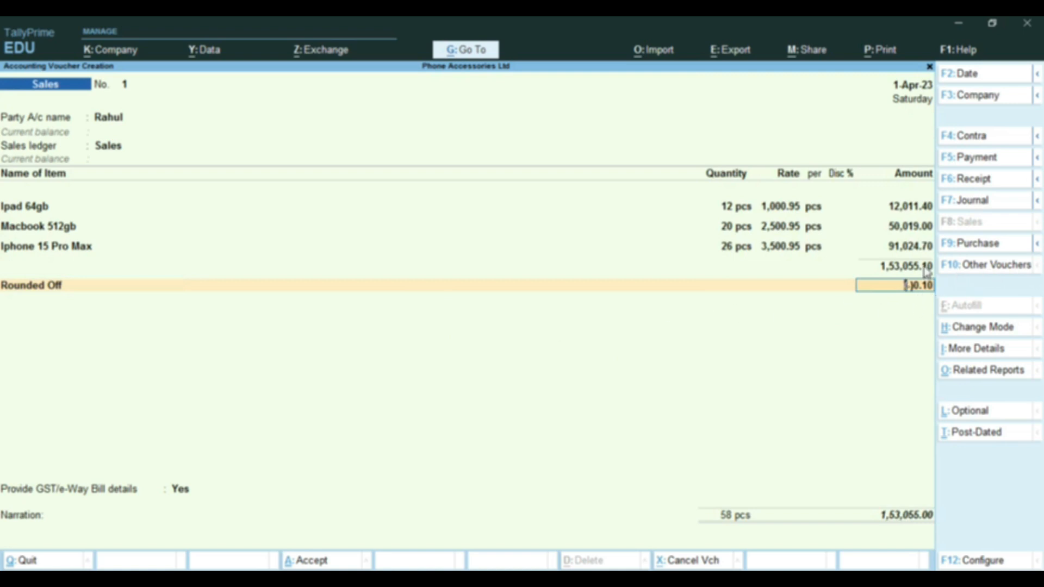
- Change the amount of the Ipad 64gb line to 12,011.90
click(924, 206)
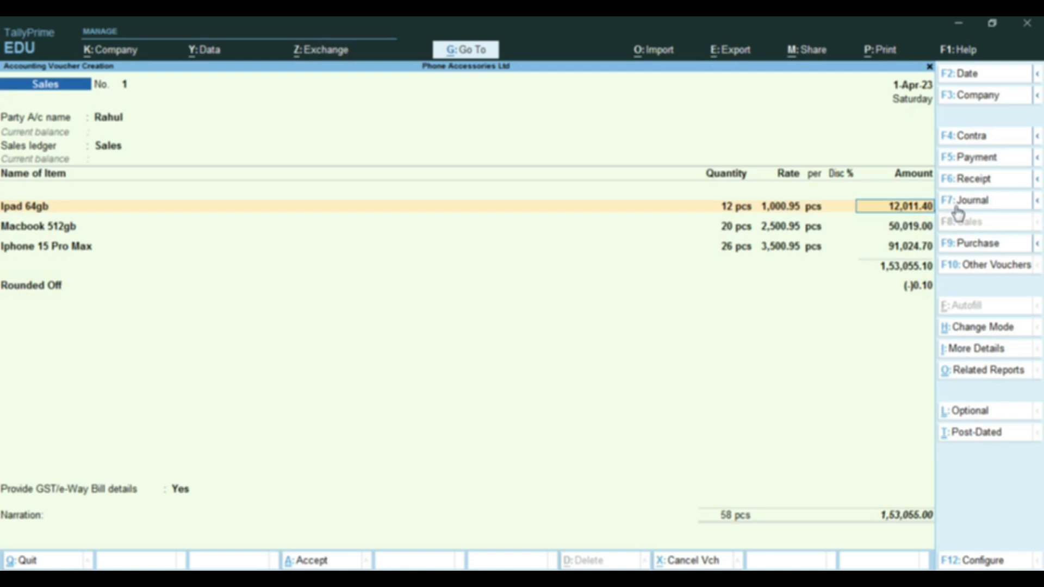
key(BackSpace)
key(BackSpace)
text(5)
key(BackSpace)
text(9)
key(Return)
key(Return)
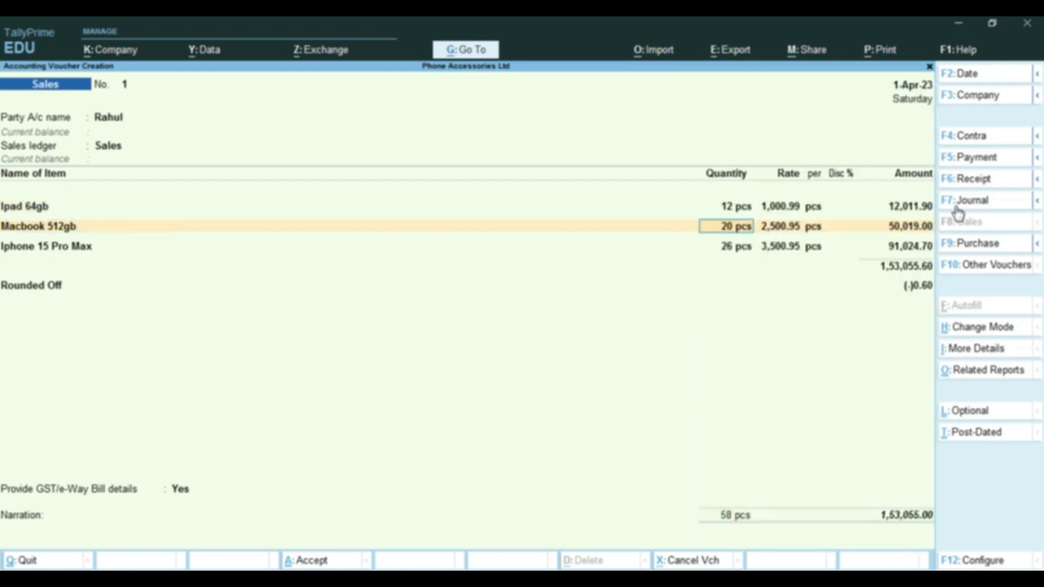
- Accept the existing values of the Macbook 512gb and Iphone 15 Pro Max lines and advance to the Rounded Off amount
key(Return)
key(Return)
key(Return)
key(Return)
key(Return)
key(Return)
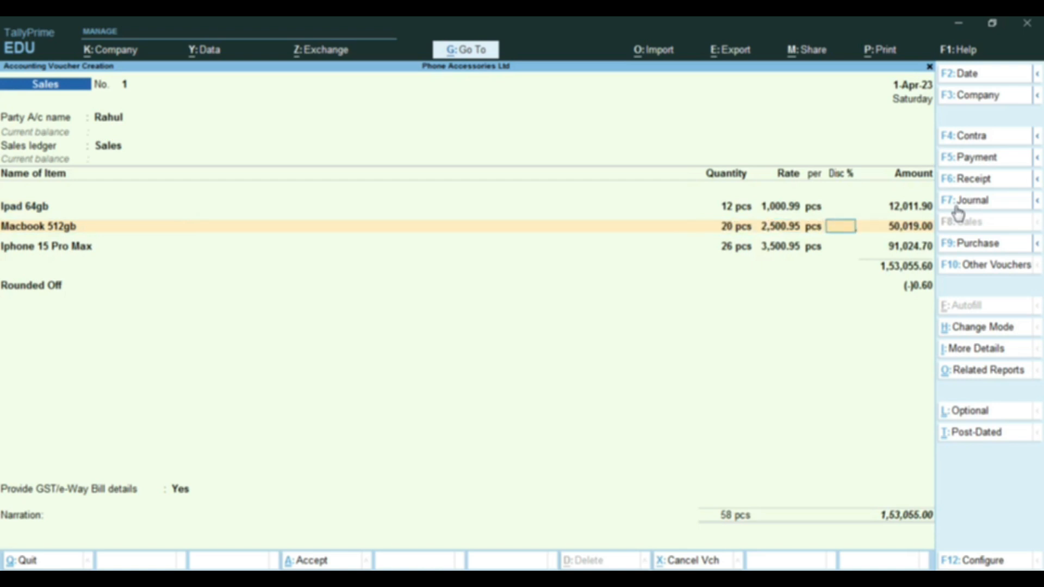
key(Return)
key(Return)
key(Return)
key(Return)
key(Return)
key(Return)
key(Return)
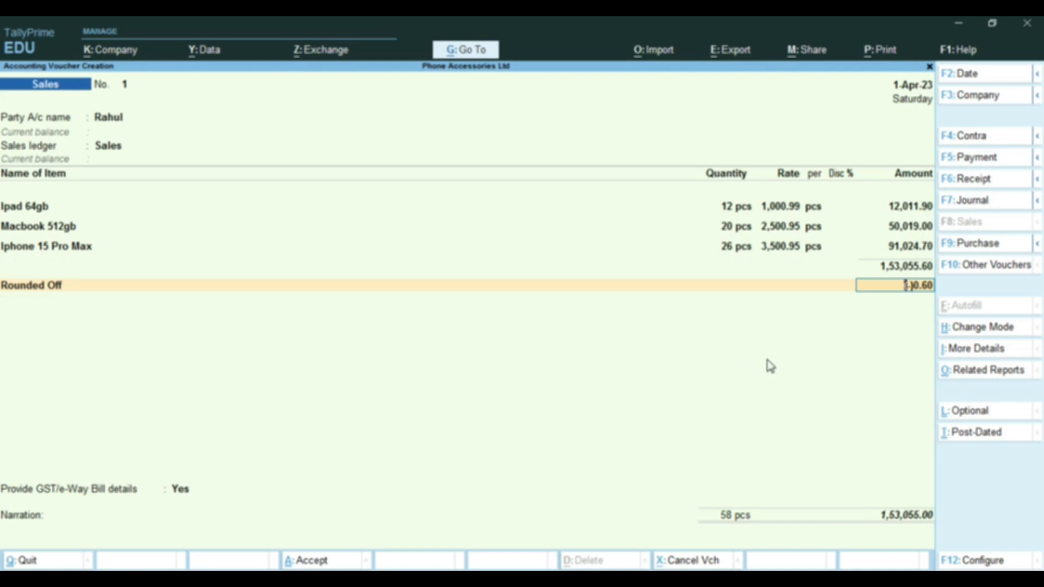
- Preview the printed sales invoice enlarged, check its item lines, rounding entry and total, and close the preview
key(alt+p)
key(i)
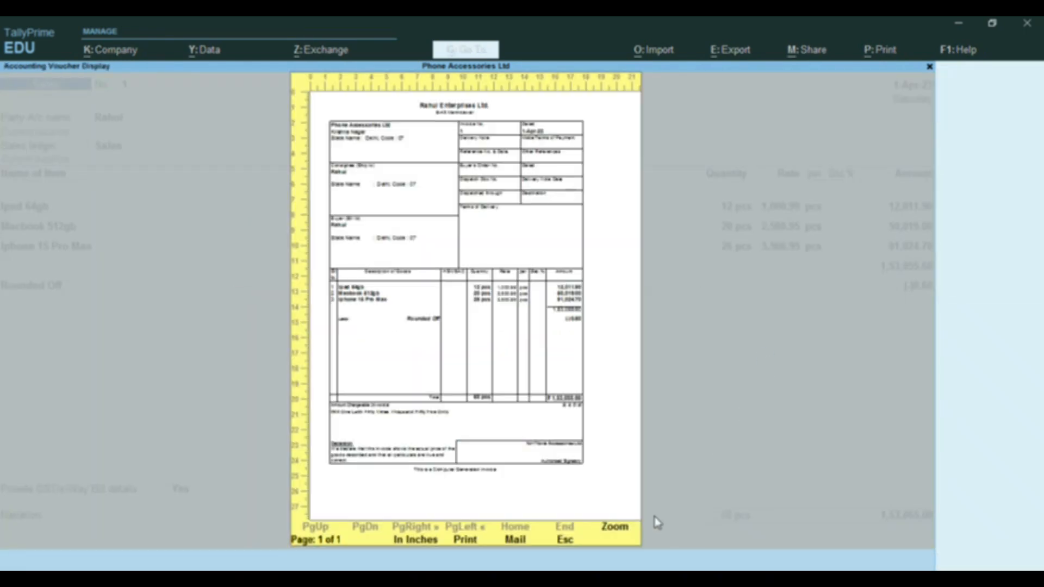
click(612, 529)
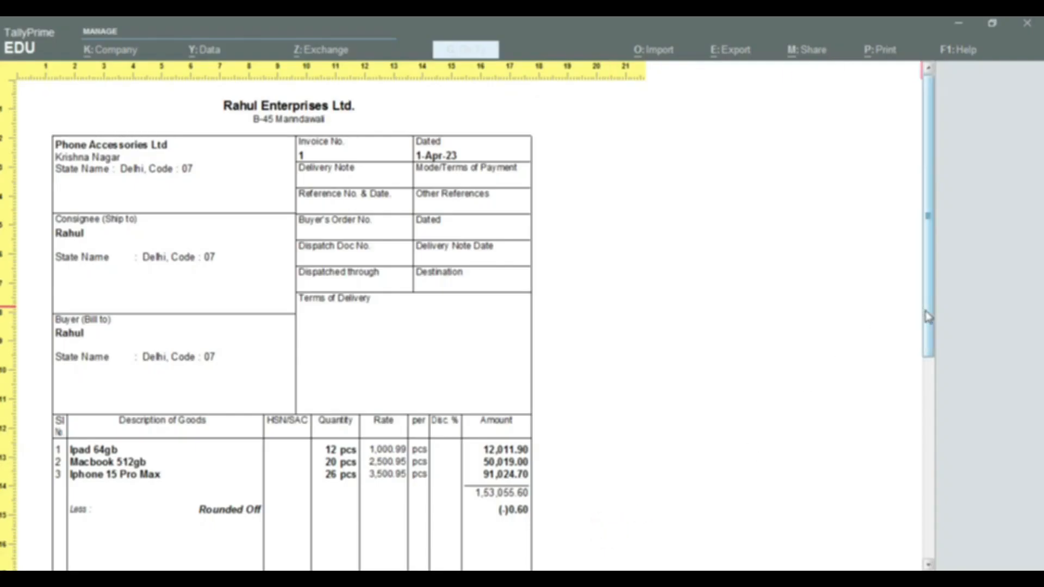
drag(928, 317, 928, 413)
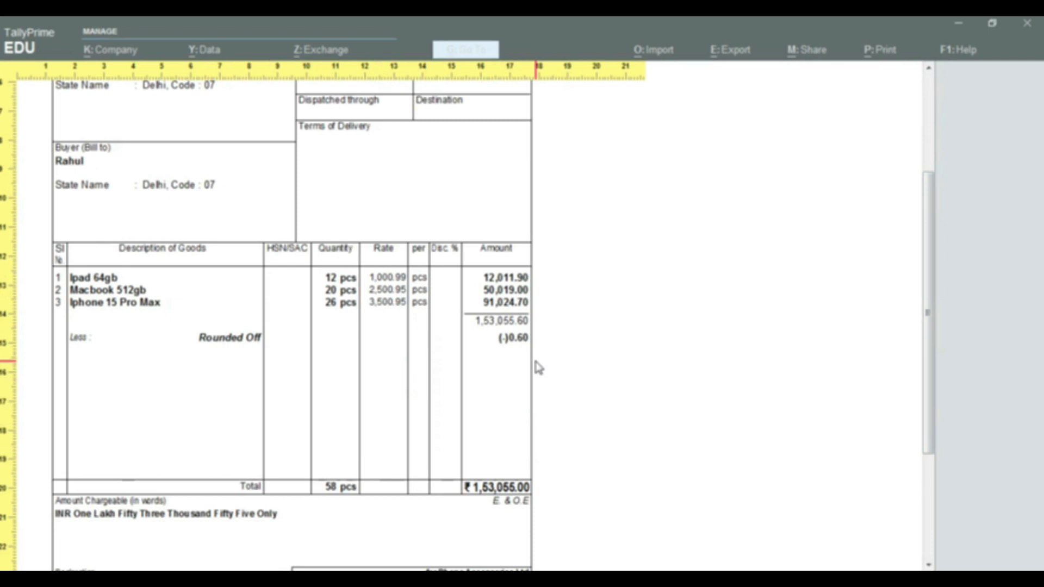
key(Escape)
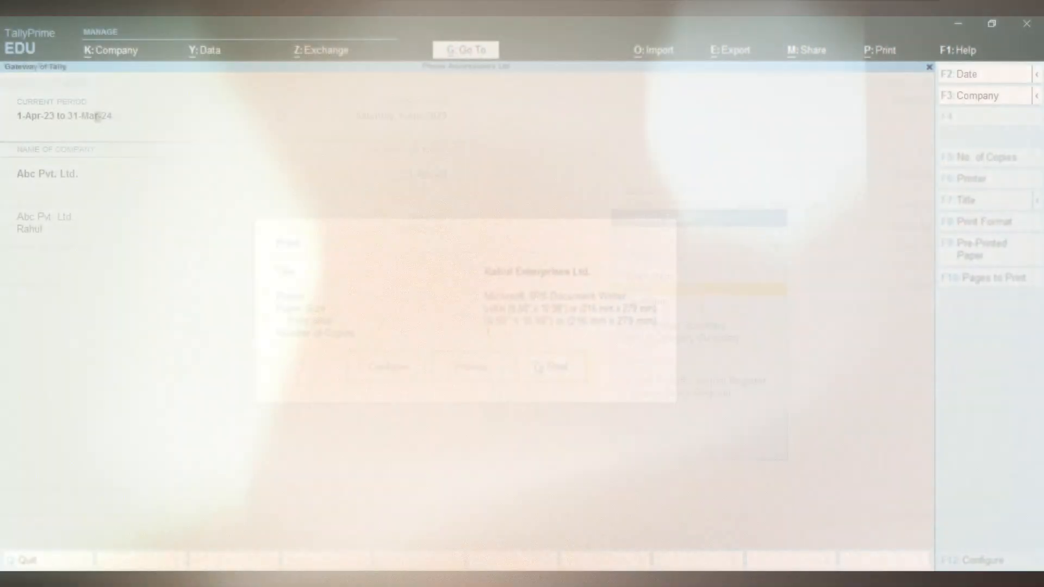